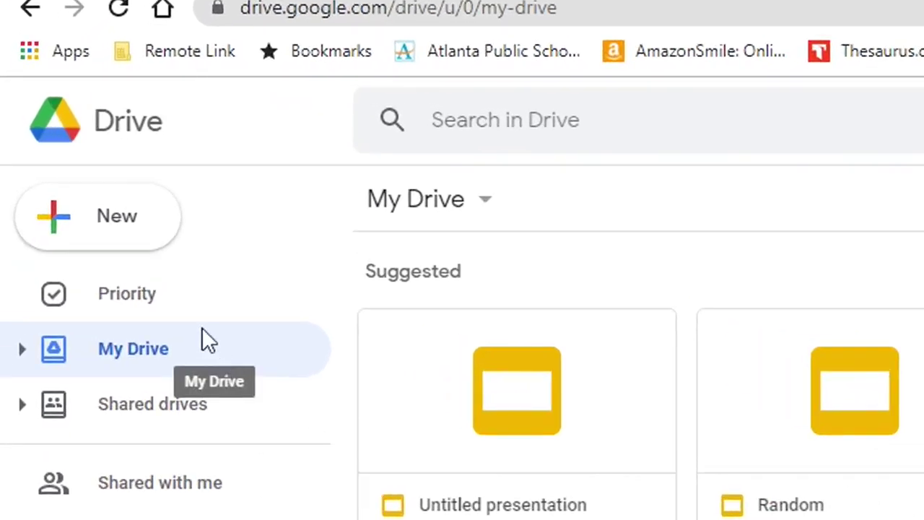
Step: Start a new folder in My Drive and name it "2020-2021 School Year"
left_click(85, 226)
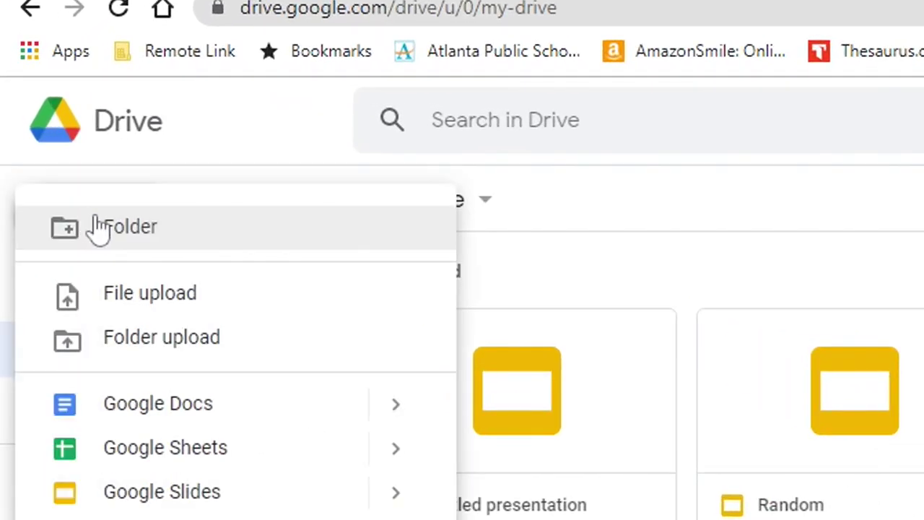
left_click(106, 238)
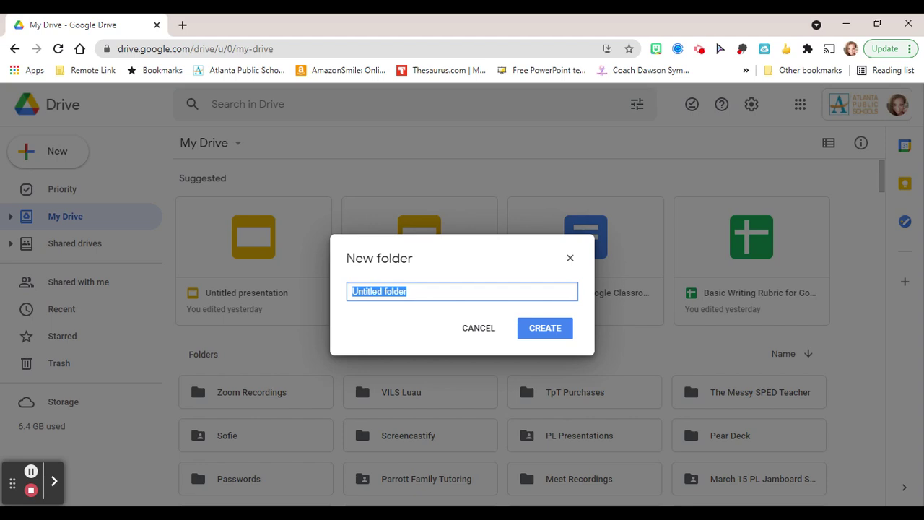
type("2020-2021 School Year")
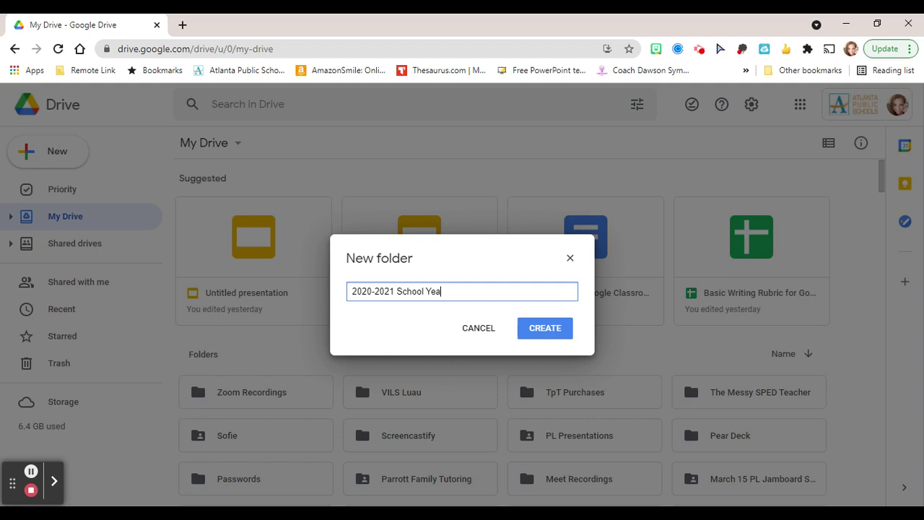
Step: Open emojipedia.org in a new browser tab, search for "school", and copy the School emoji
left_click(183, 25)
left_click(576, 260)
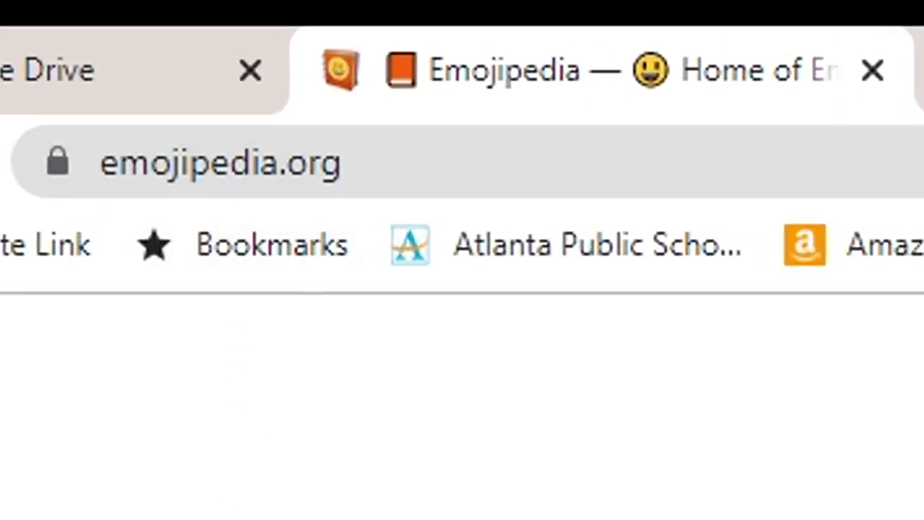
type("school")
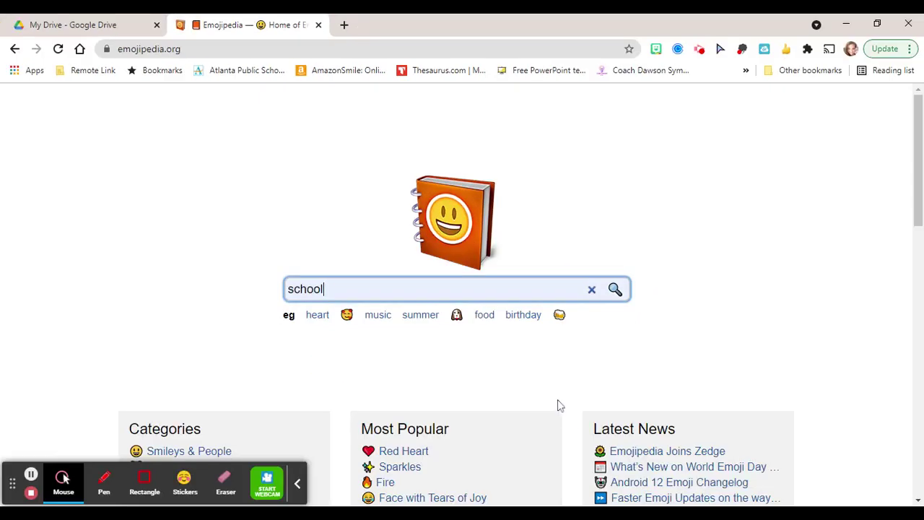
scroll(443, 361, "down", 1)
key("Return")
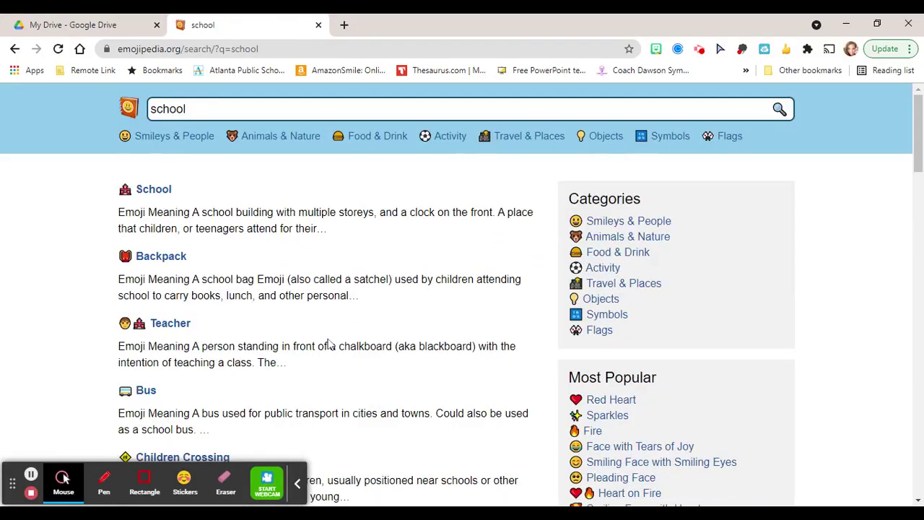
left_click(157, 194)
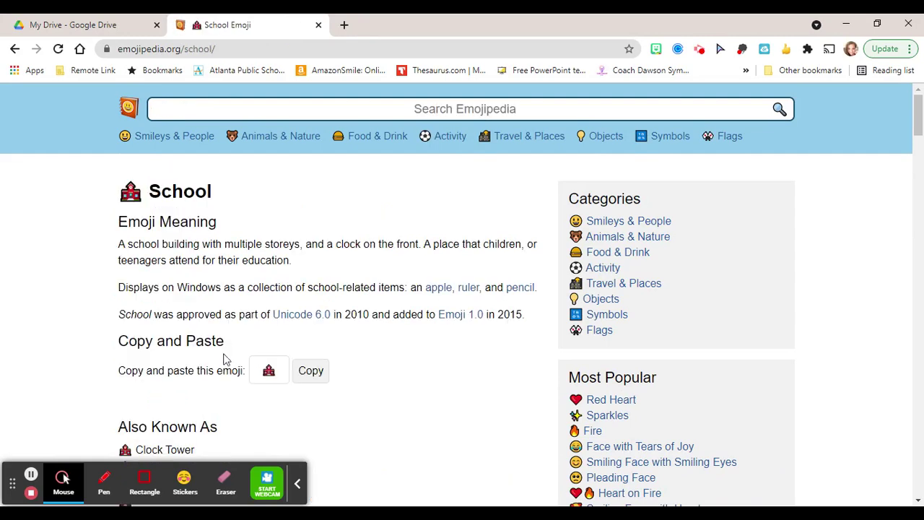
left_click(311, 371)
Step: Back in Google Drive, paste the School emoji before "2020-2021 School Year" and create the folder
left_click(69, 27)
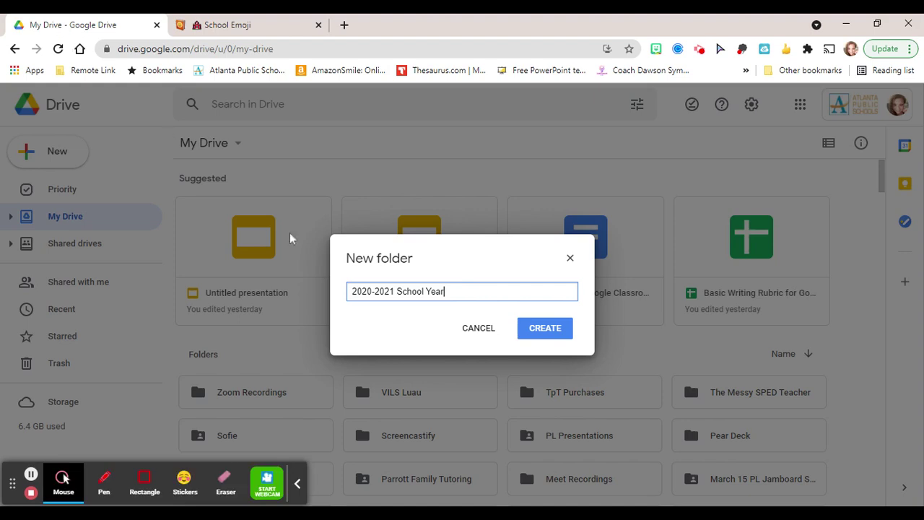
left_click(352, 292)
key("ctrl+v")
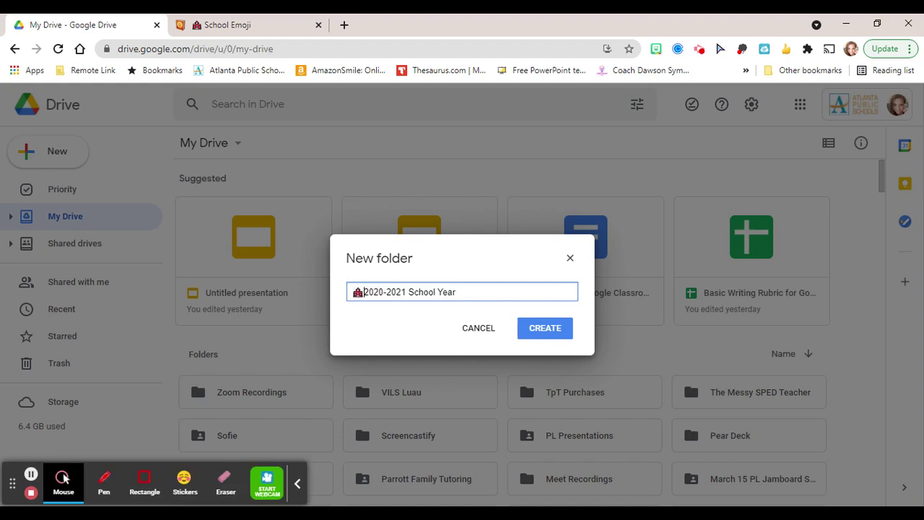
left_click(555, 334)
Step: Change the color of the new 2020-2021 School Year folder with the school emoji to red
scroll(555, 333, "down", 4)
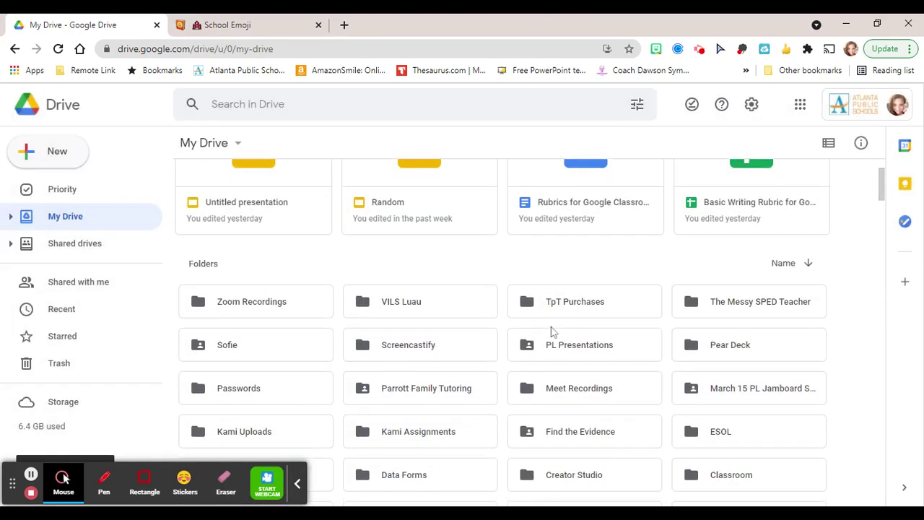
scroll(551, 330, "down", 3)
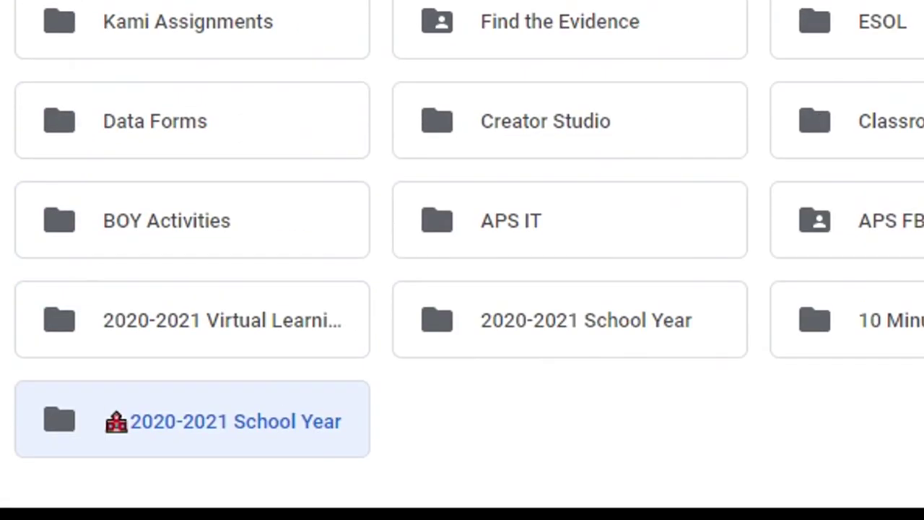
scroll(465, 135, "down", 4)
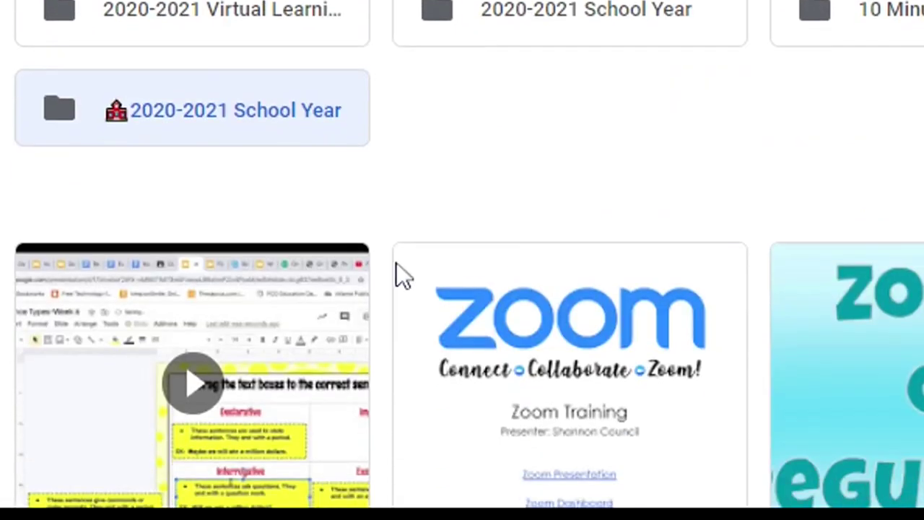
left_click(242, 113)
right_click(240, 110)
mouse_move(497, 372)
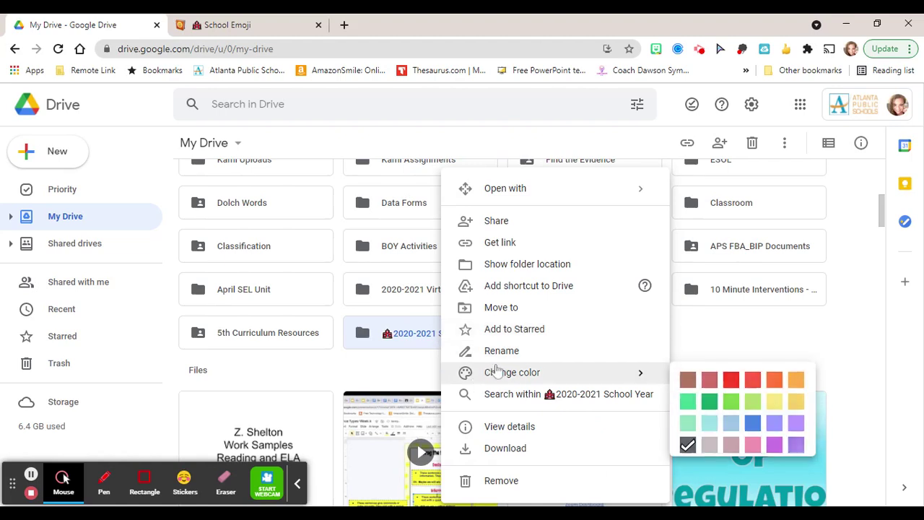
left_click(732, 379)
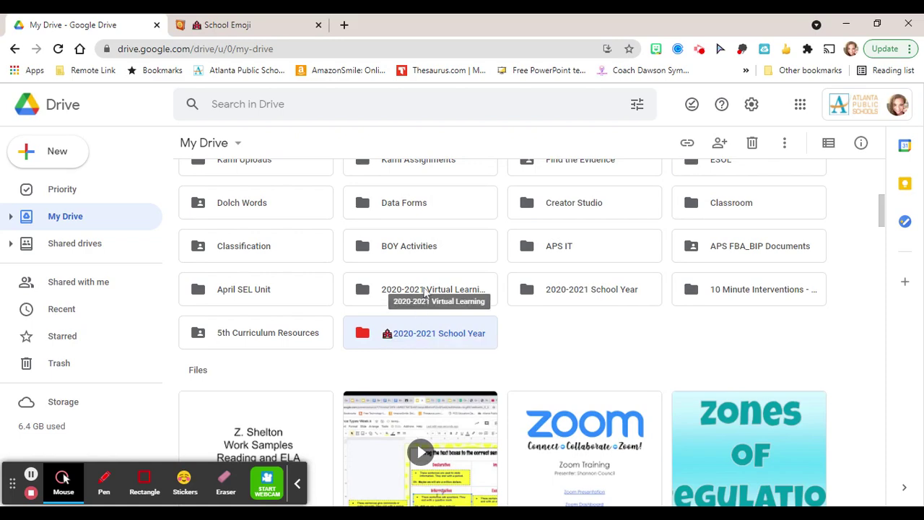
Step: Move the 2020-2021 Virtual Learning folder and the plain 2020-2021 School Year folder into the red emoji folder
left_click_drag(424, 292, 395, 325)
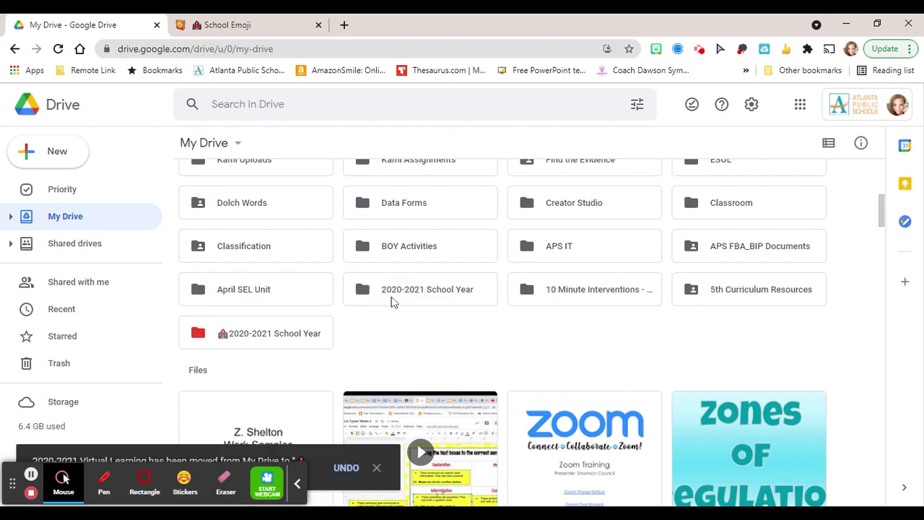
left_click_drag(424, 305, 266, 340)
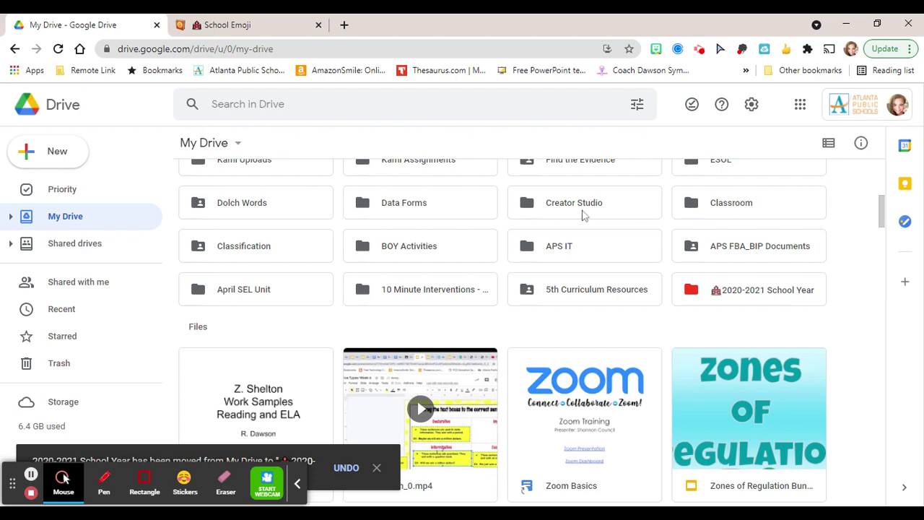
Step: Move the Classification folder into the 2020-2021 School Year folder with the school emoji
left_click(268, 250)
right_click(265, 249)
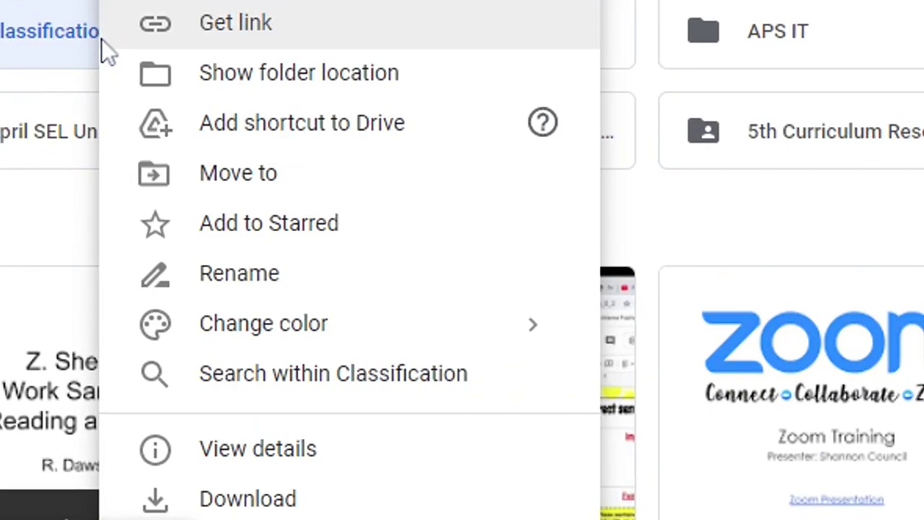
left_click(197, 180)
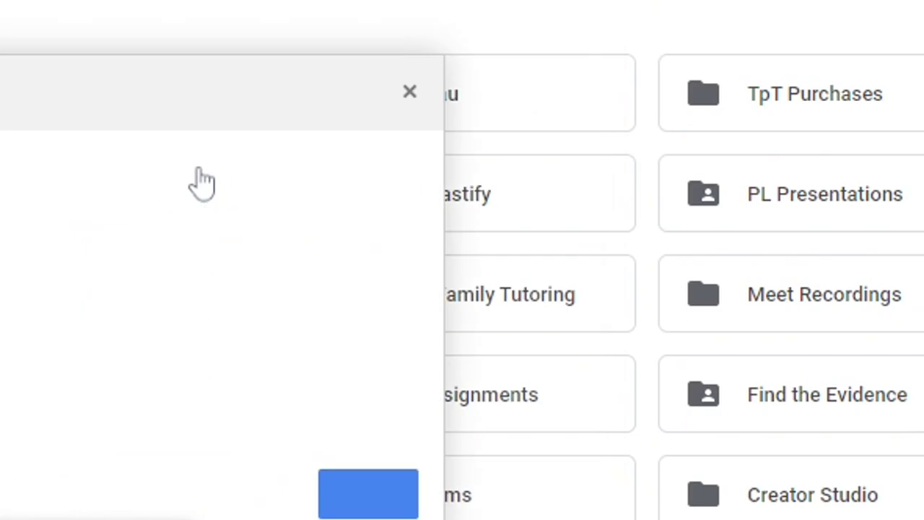
scroll(180, 207, "down", 3)
scroll(145, 184, "up", 3)
left_click(133, 177)
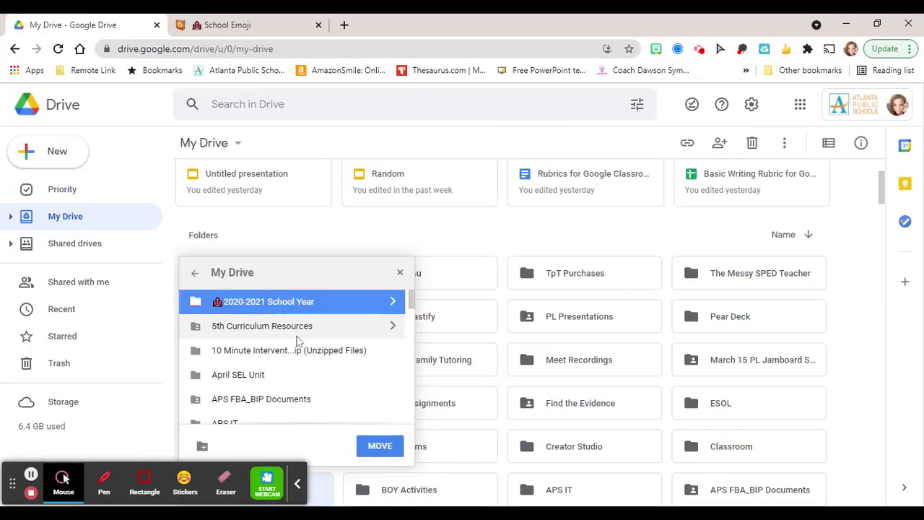
left_click(379, 447)
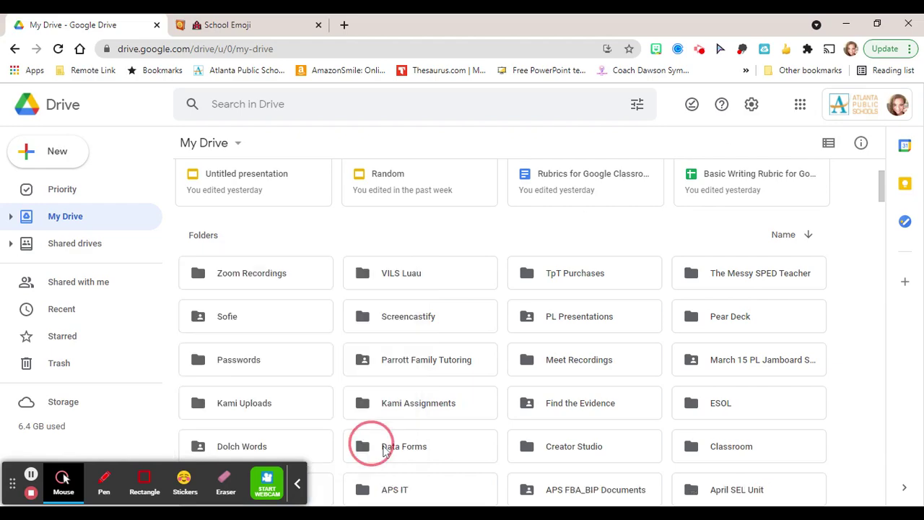
Step: Move the student's "Work for 10/14" document from My Drive into the 2020-2021 School Year folder with the school emoji
scroll(238, 318, "up", 2)
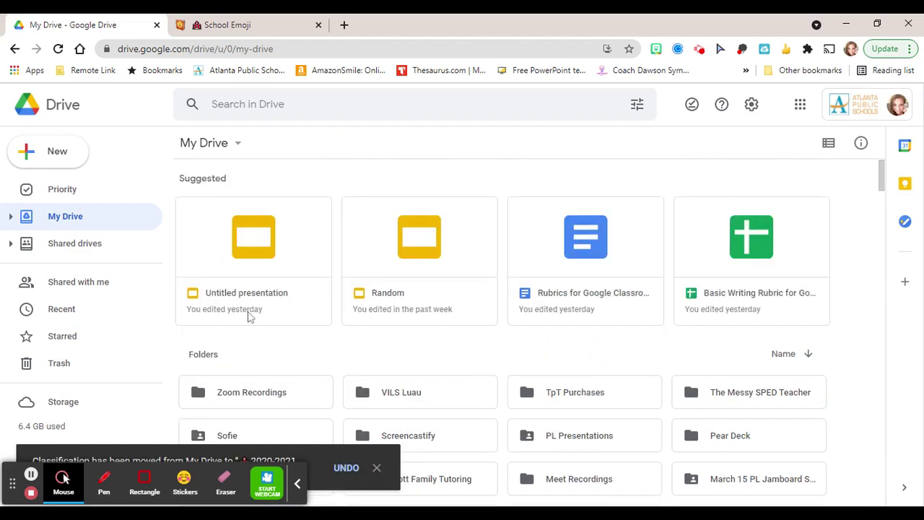
scroll(415, 340, "down", 3)
scroll(417, 339, "down", 7)
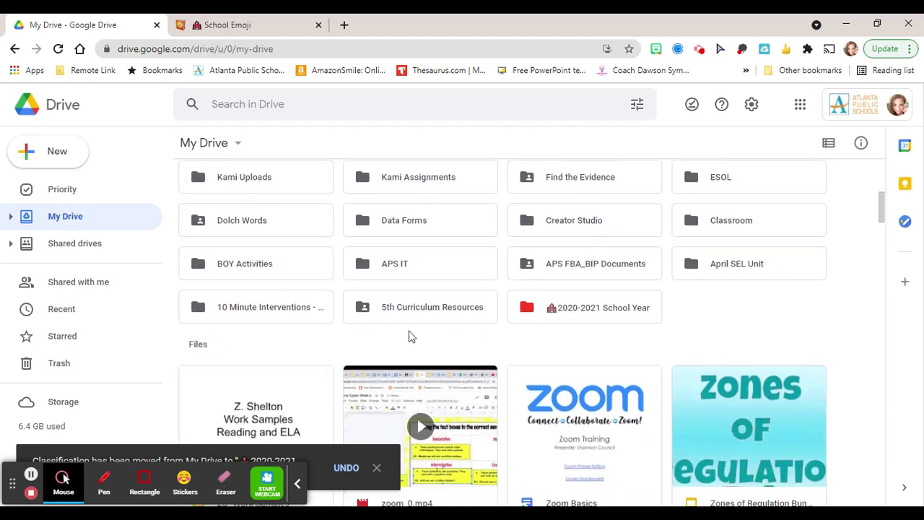
scroll(409, 336, "up", 2)
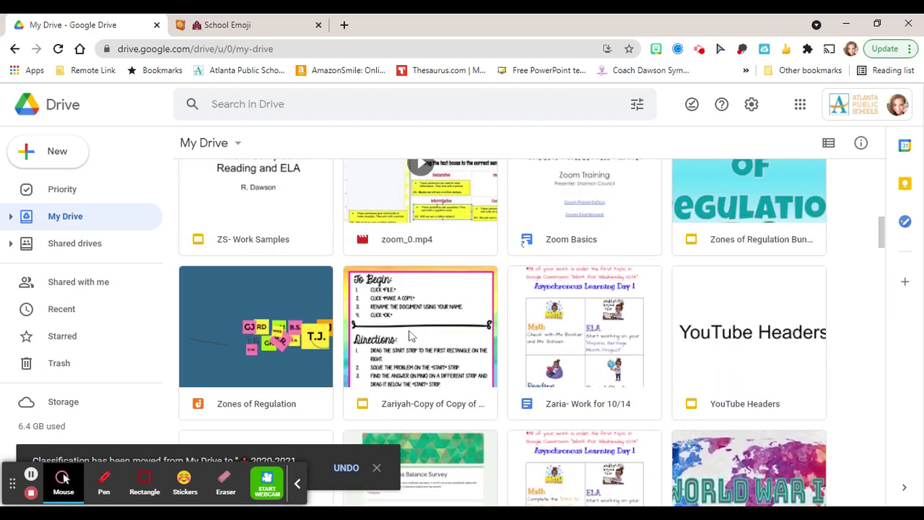
right_click(585, 335)
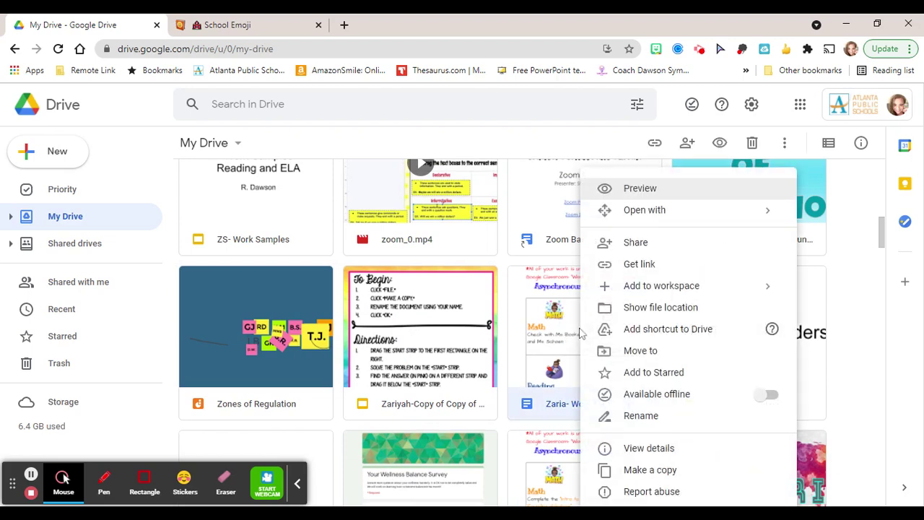
left_click(609, 351)
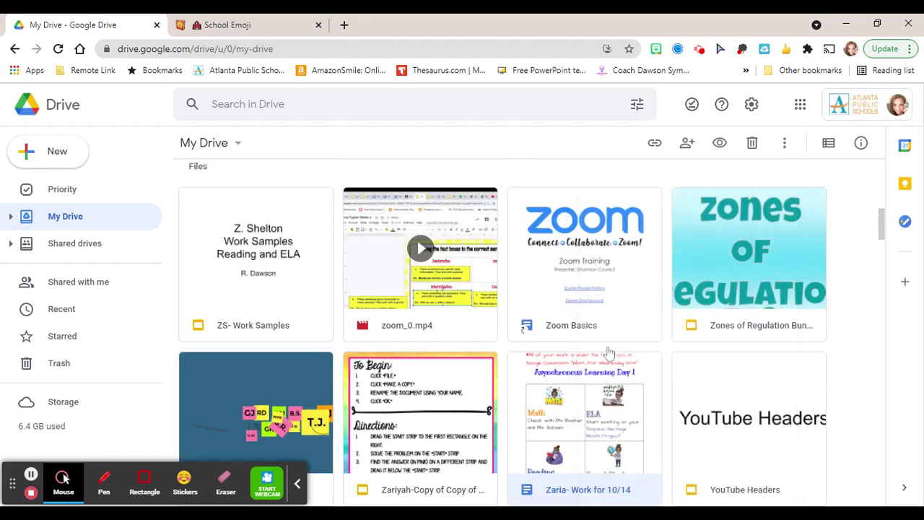
left_click(567, 188)
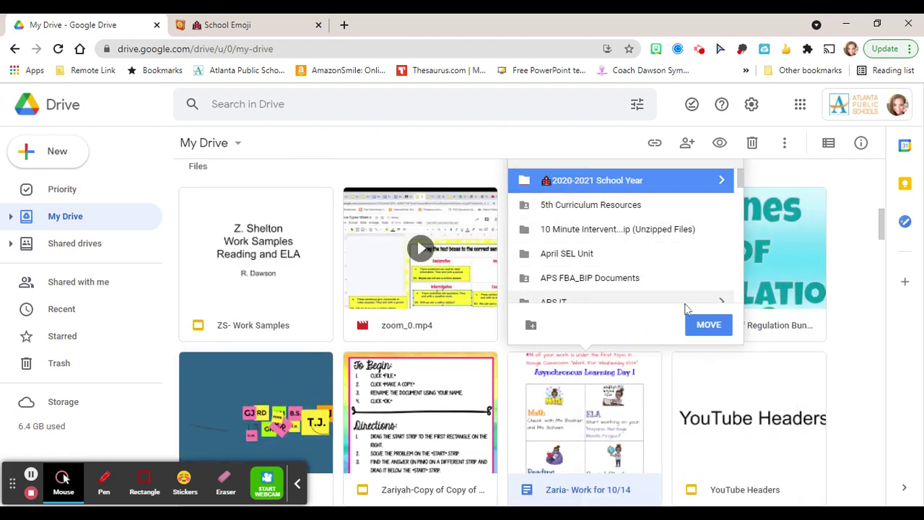
left_click(708, 325)
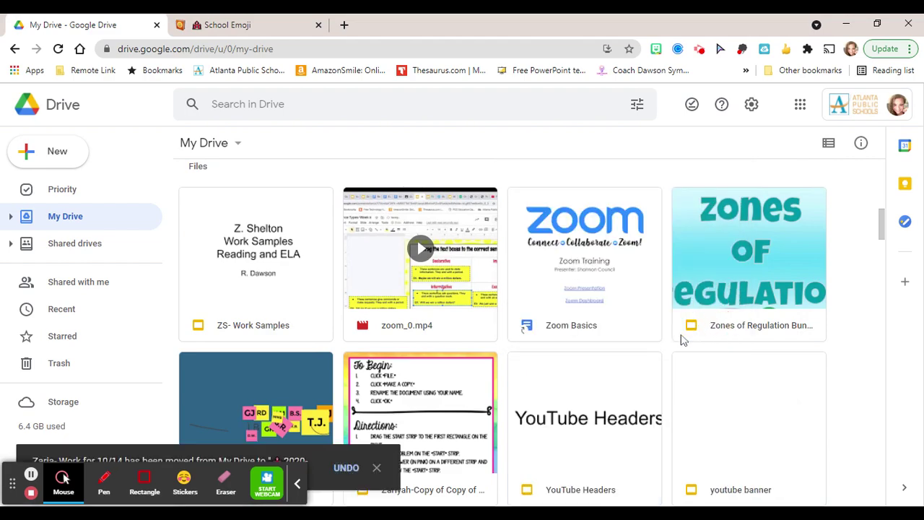
Step: Open the red 2020-2021 School Year folder and create a subfolder named "Student Work" in it
scroll(627, 350, "up", 5)
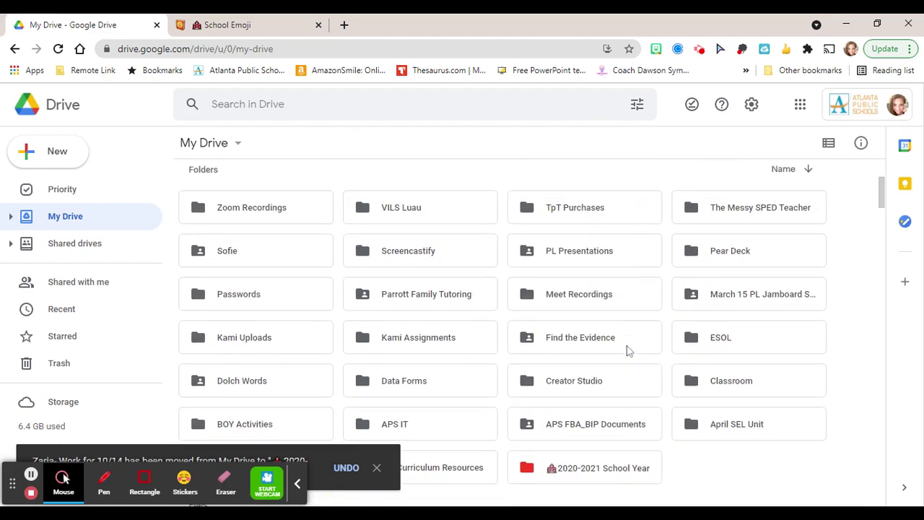
scroll(621, 354, "down", 1)
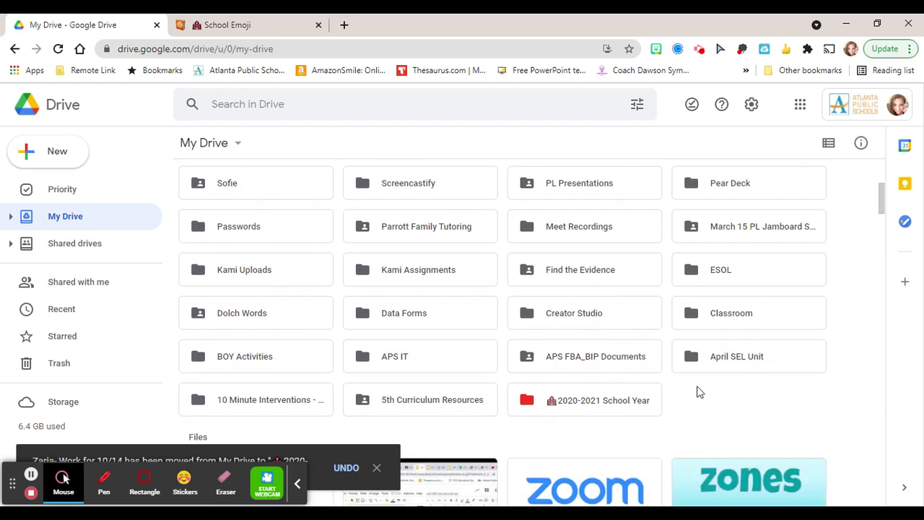
double_click(603, 405)
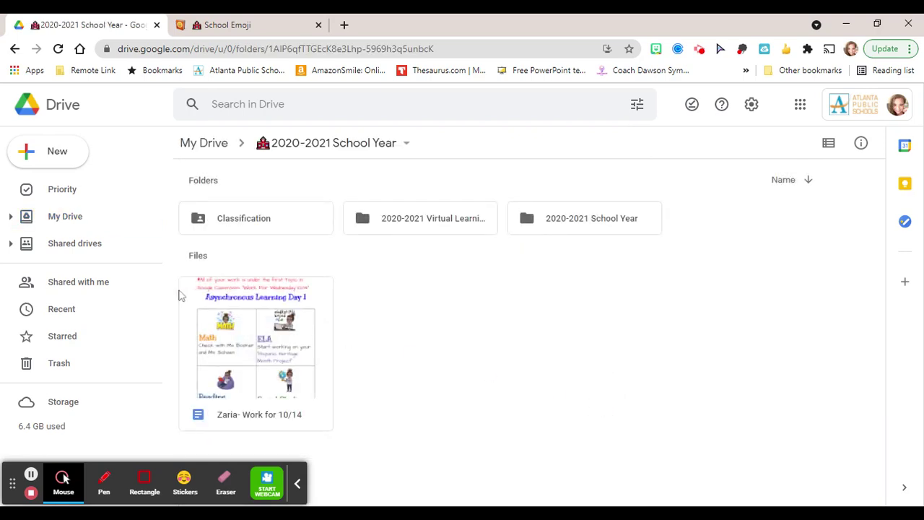
left_click(27, 160)
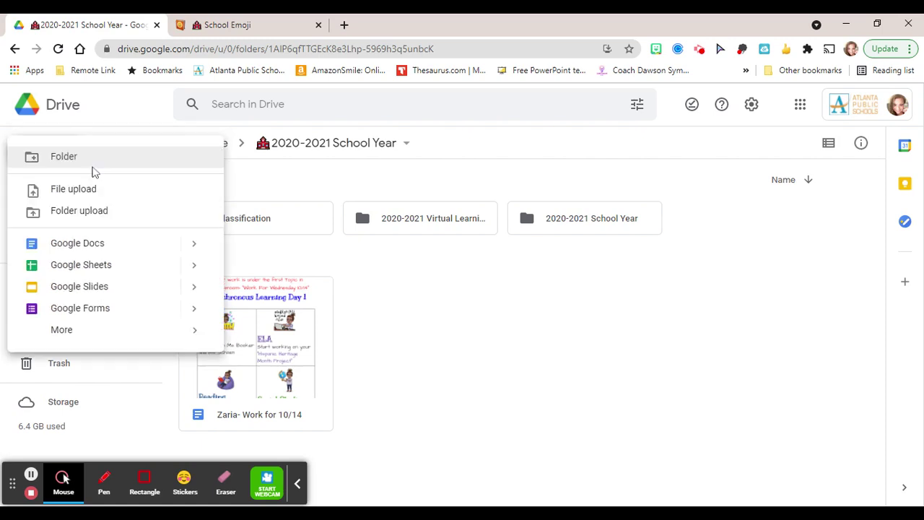
left_click(71, 167)
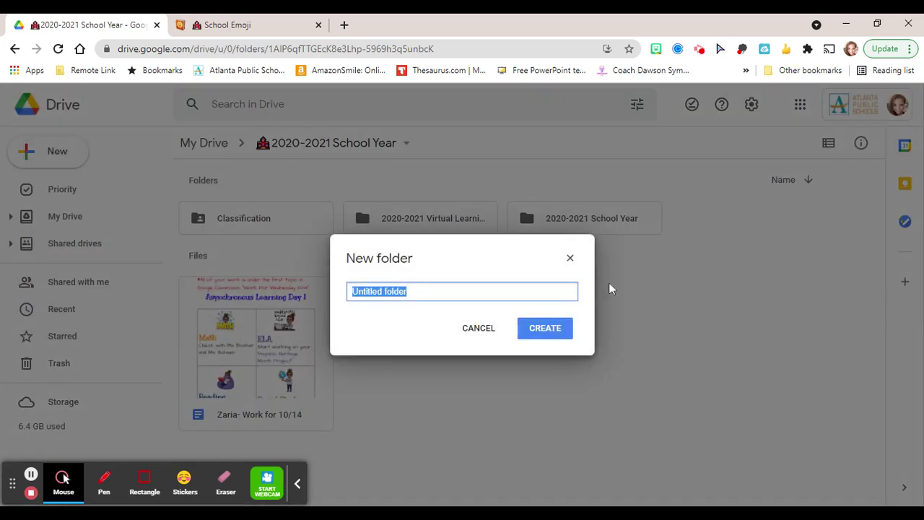
type("Student Work")
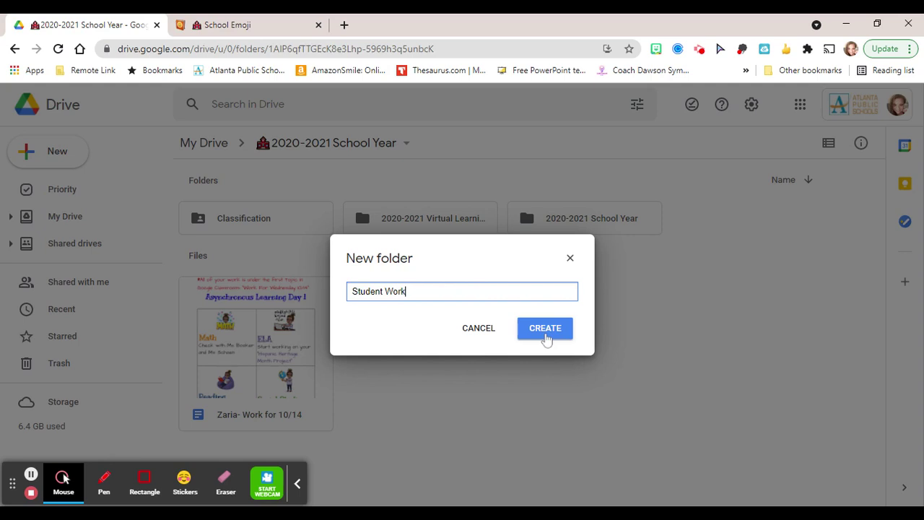
left_click(546, 336)
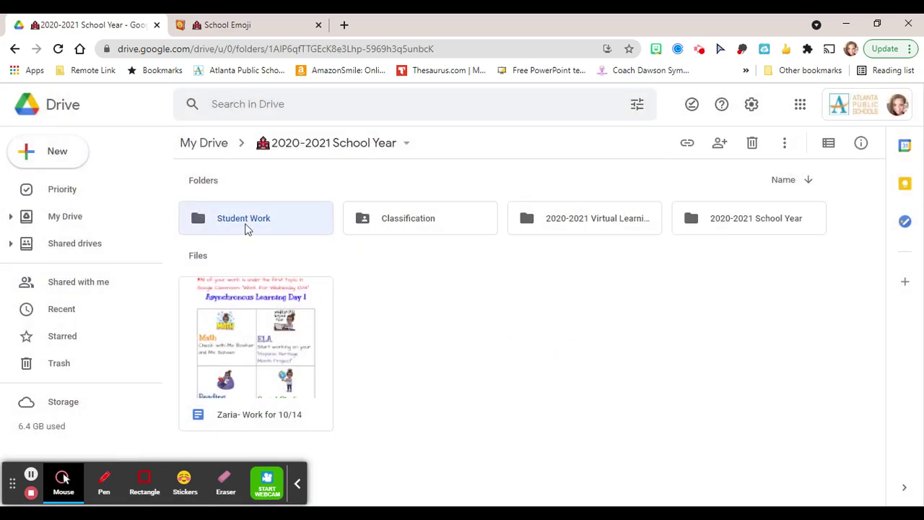
Step: Color the Student Work folder red and move the student's "Work for 10/14" document into it
right_click(247, 228)
left_click(305, 370)
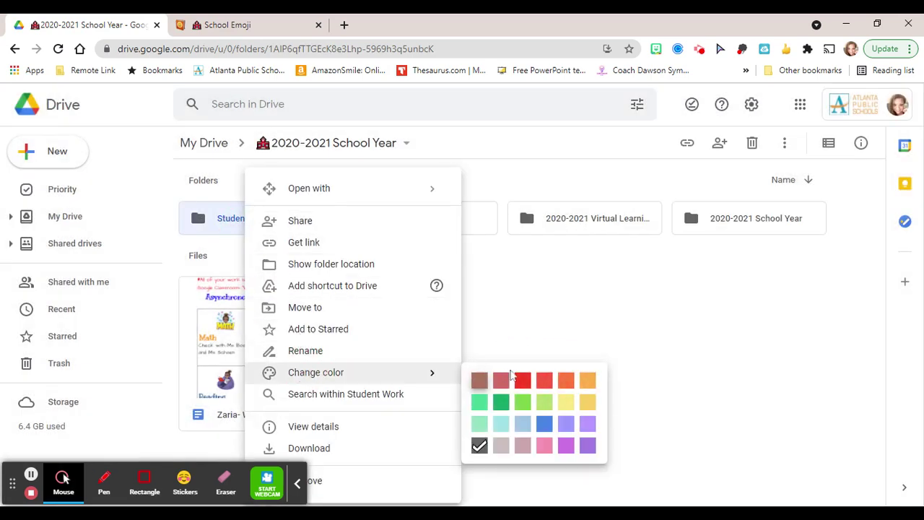
left_click(521, 382)
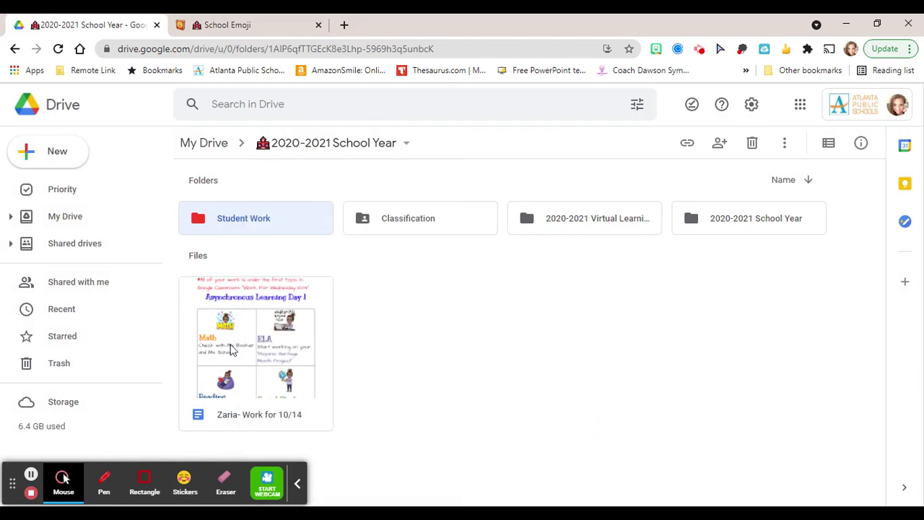
left_click_drag(233, 334, 244, 218)
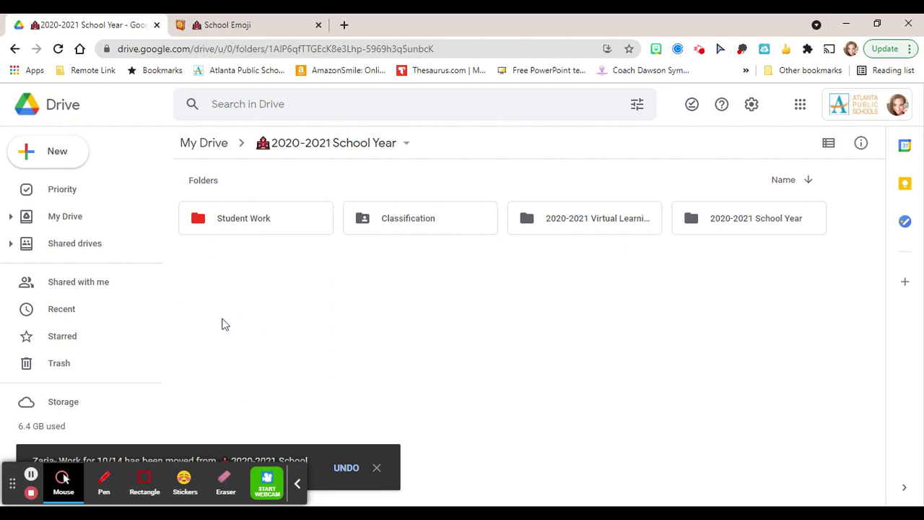
Step: Move the Meet Recordings, Find the Evidence, Kami Assignments, Kami Uploads and Dolch Words folders into My Drive's red 2020-2021 School Year folder and open it
left_click(91, 222)
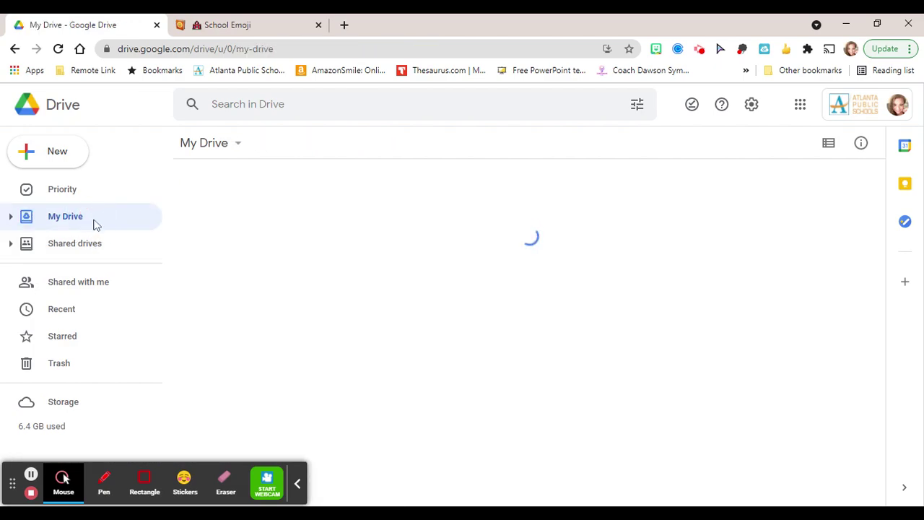
scroll(464, 351, "down", 2)
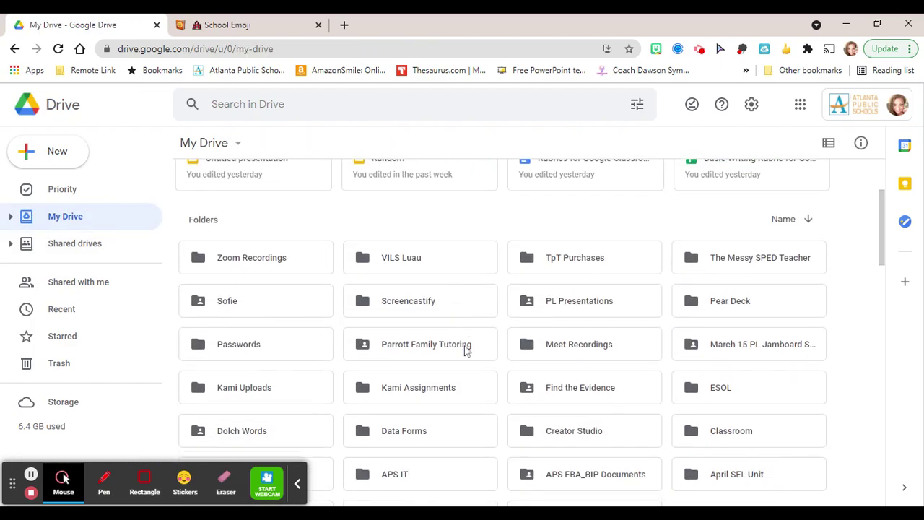
scroll(455, 343, "down", 1)
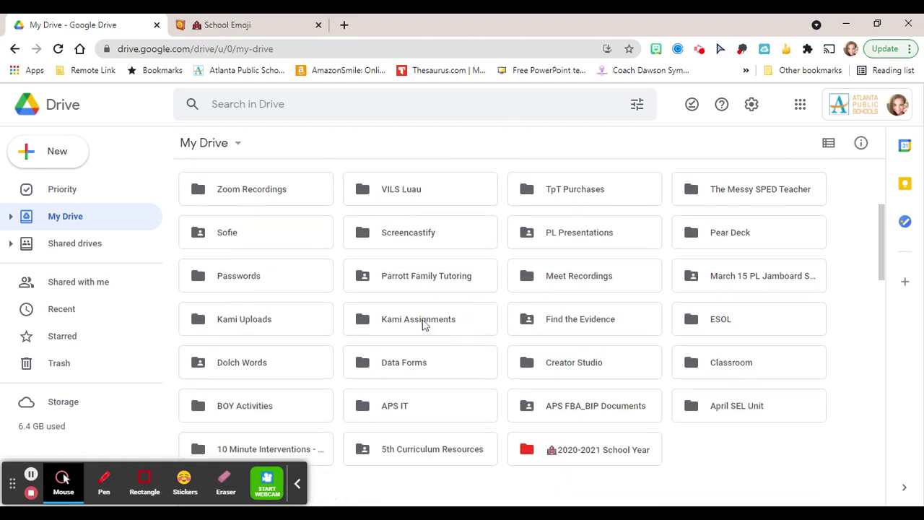
left_click(587, 283)
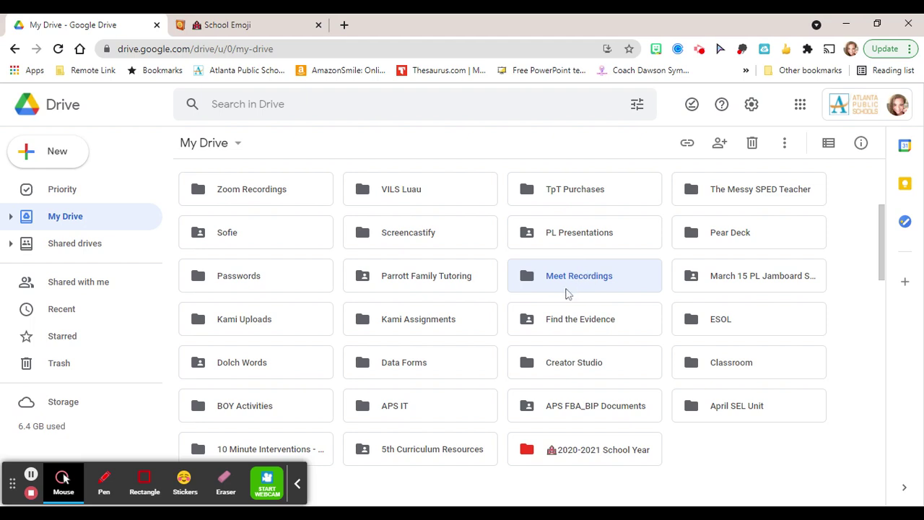
left_click(571, 325, "ctrl")
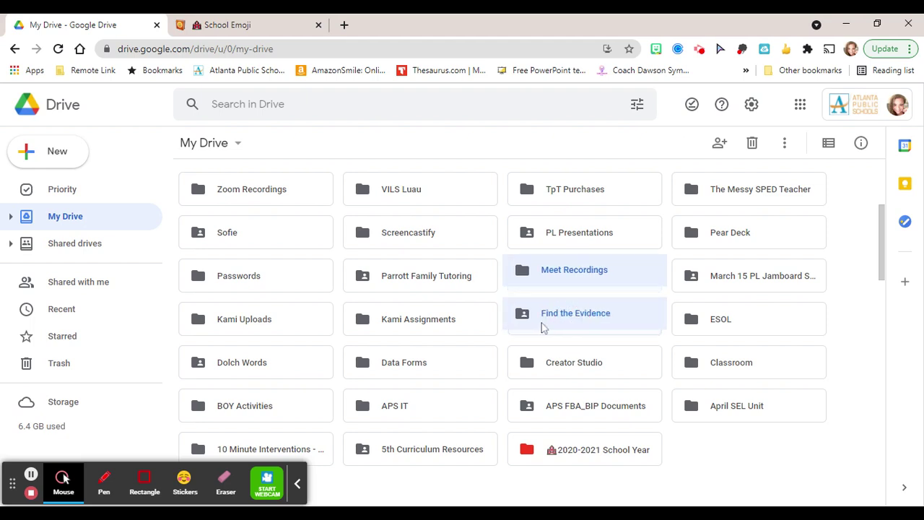
left_click(439, 332, "ctrl")
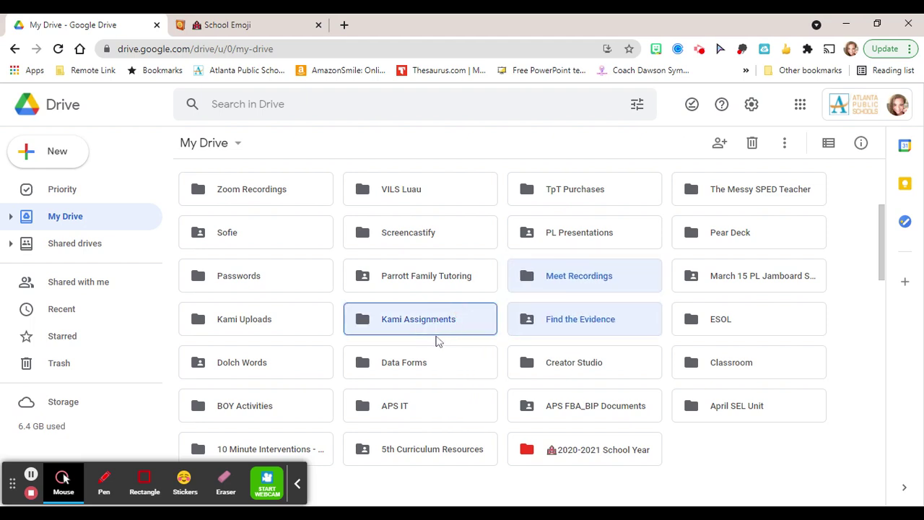
left_click(254, 327, "ctrl")
left_click(255, 370, "ctrl")
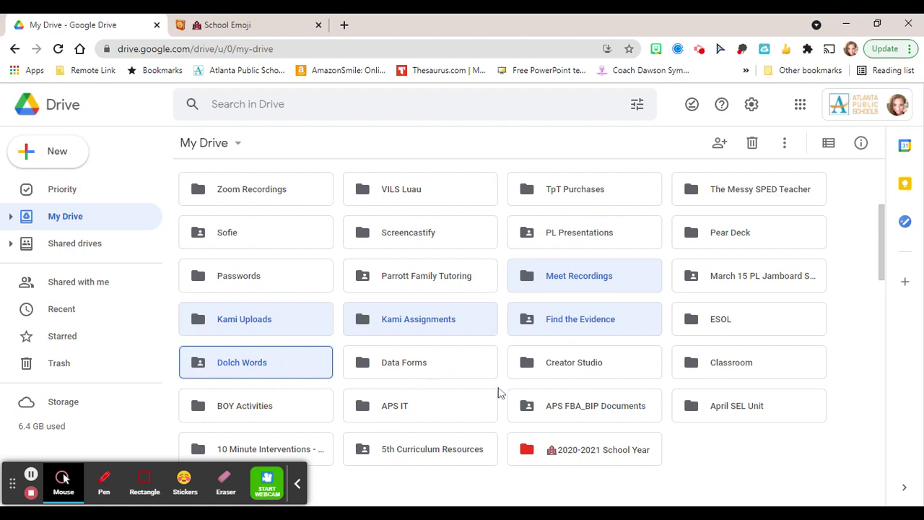
left_click_drag(304, 370, 571, 437)
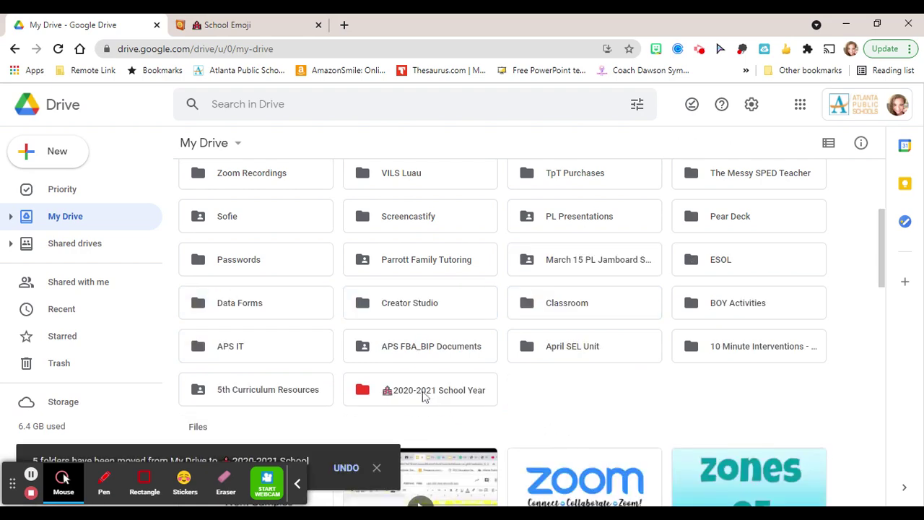
double_click(425, 394)
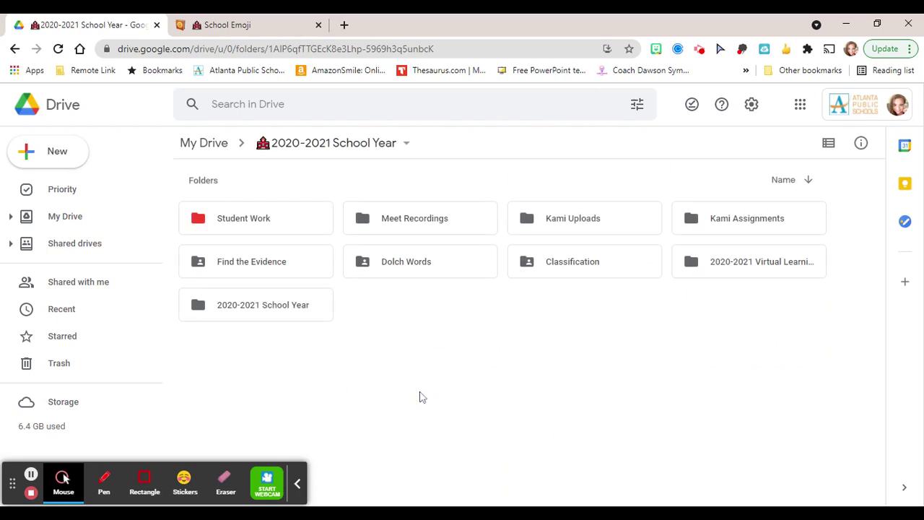